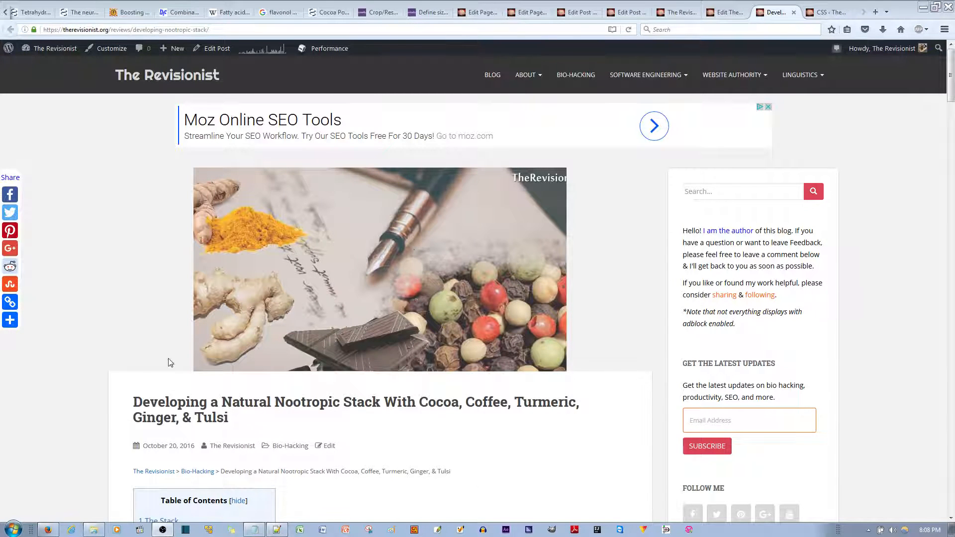
# Step: Bring The Revisionist nootropic-stack post into view with its featured image showing
pyautogui.click(113, 376)
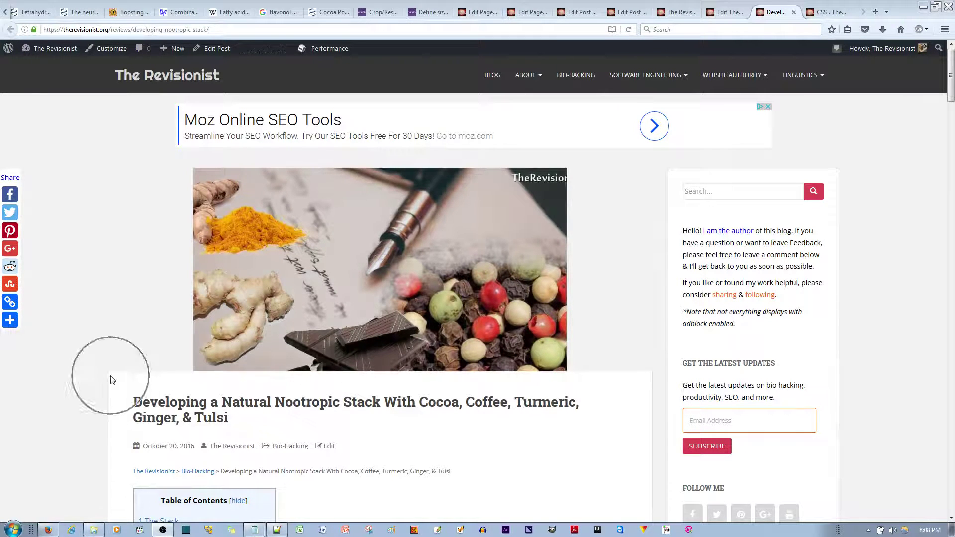
pyautogui.click(654, 379)
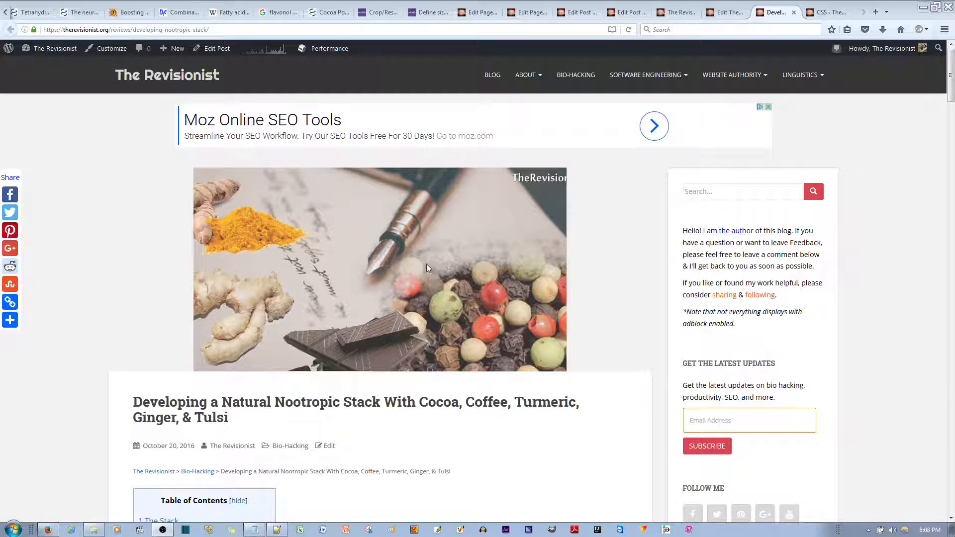
# Step: Inspect the featured image so its markup and .single-featured rule appear in the Inspector
pyautogui.rightClick(373, 263)
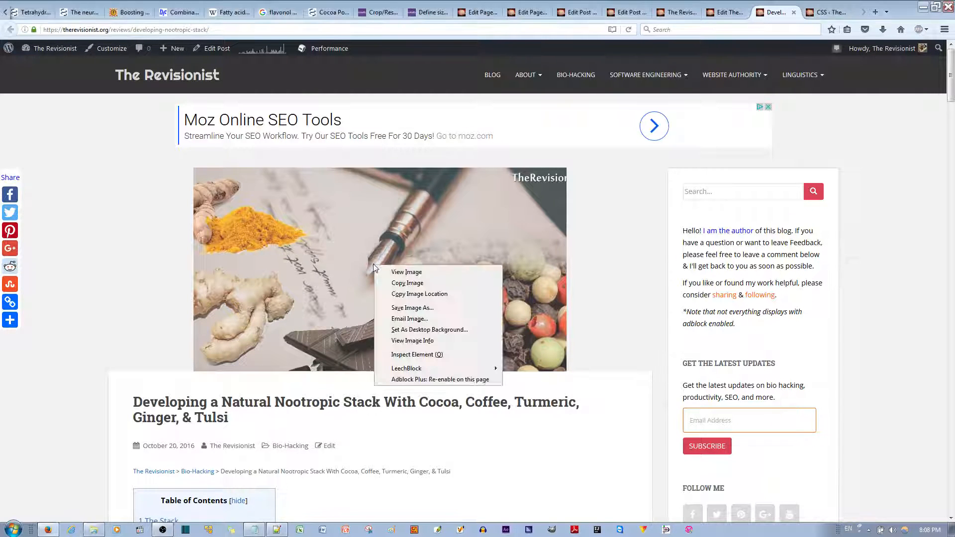
pyautogui.click(416, 355)
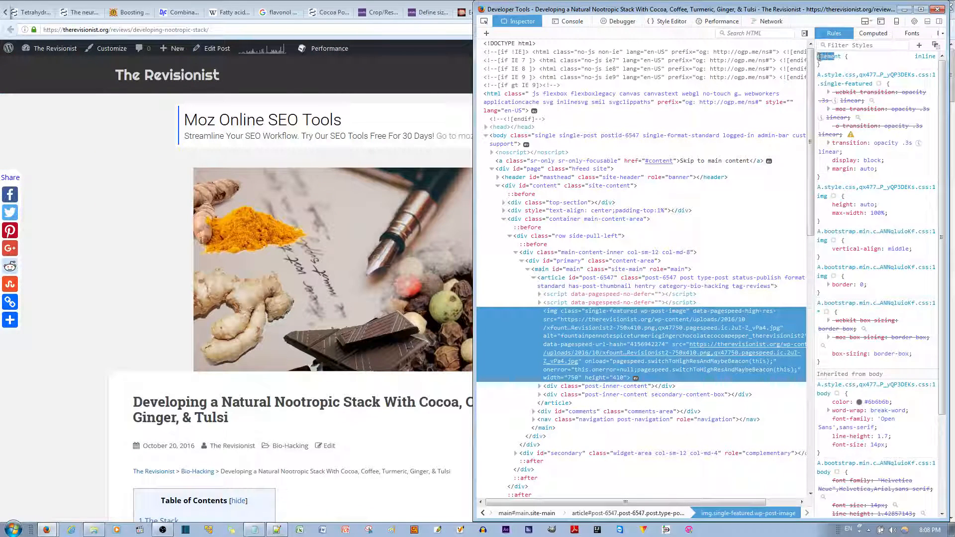
pyautogui.moveTo(828, 112)
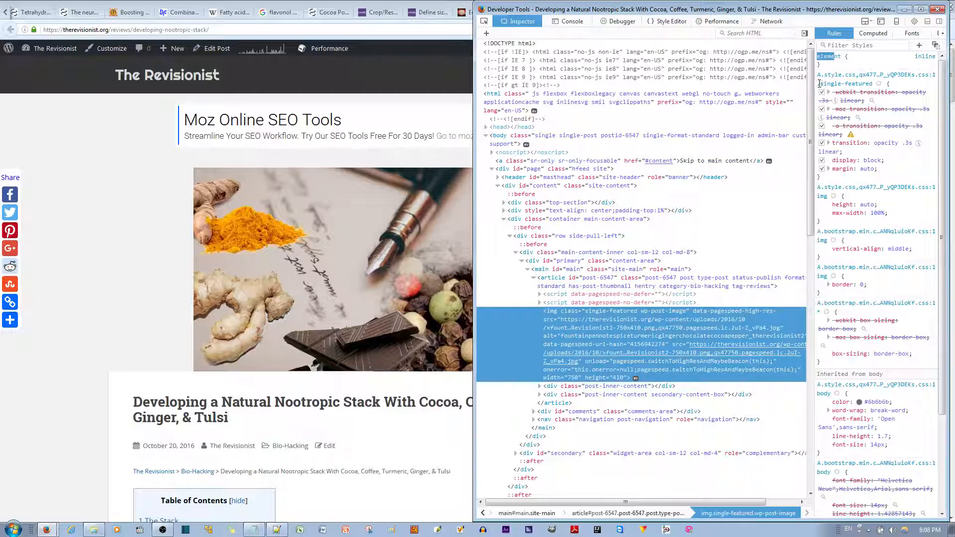
# Step: Add width: 100% to the .single-featured rule after margin: auto
pyautogui.moveTo(817, 85); pyautogui.dragTo(871, 83)
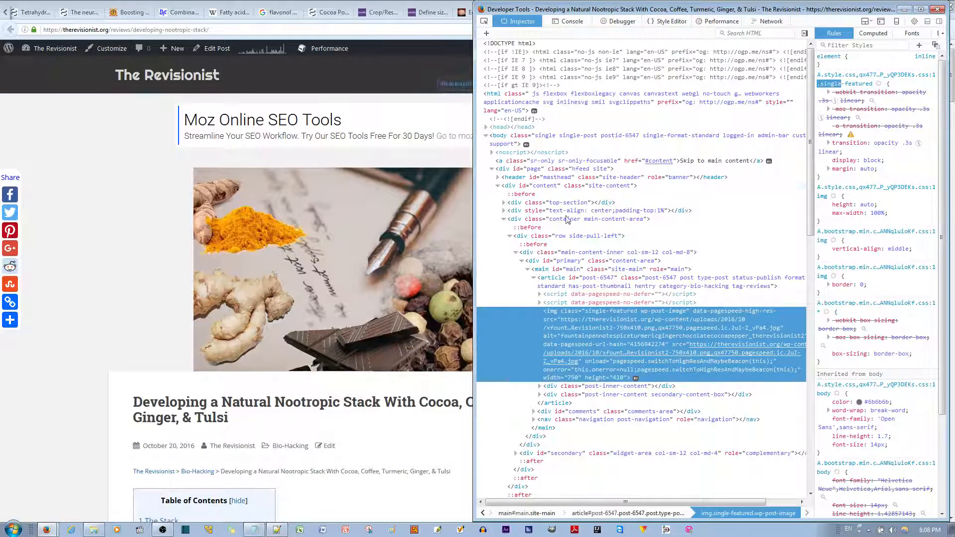
pyautogui.click(891, 178)
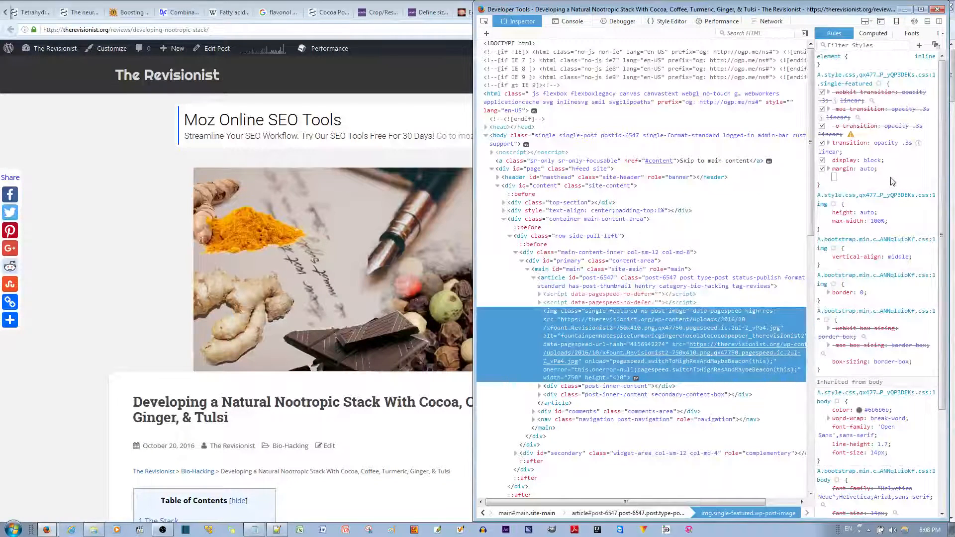
pyautogui.write('width;')
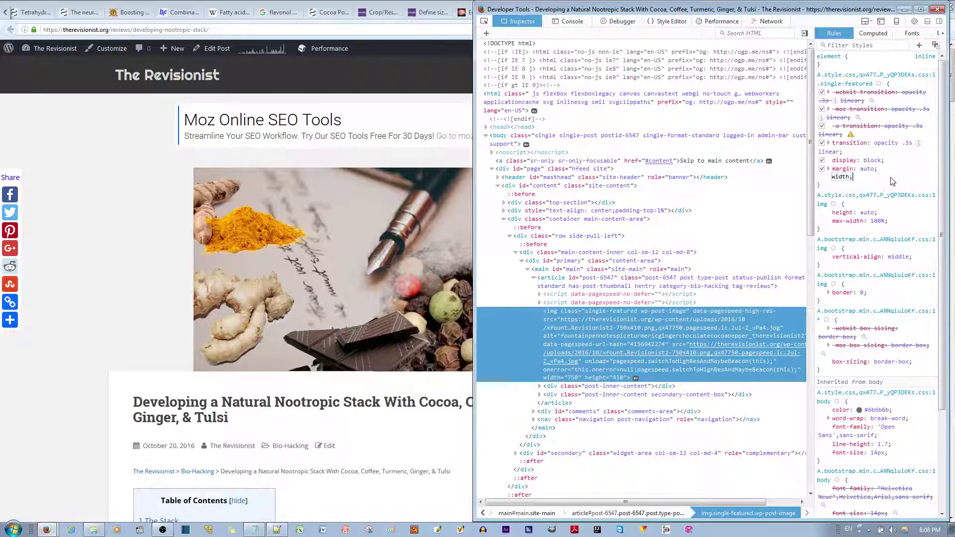
pyautogui.press('BackSpace')
pyautogui.press('Tab')
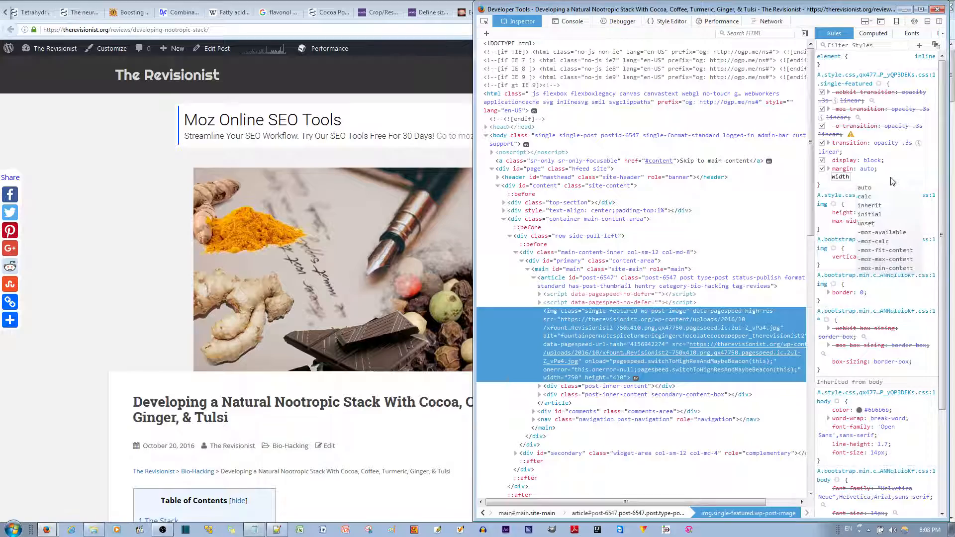
pyautogui.write('100')
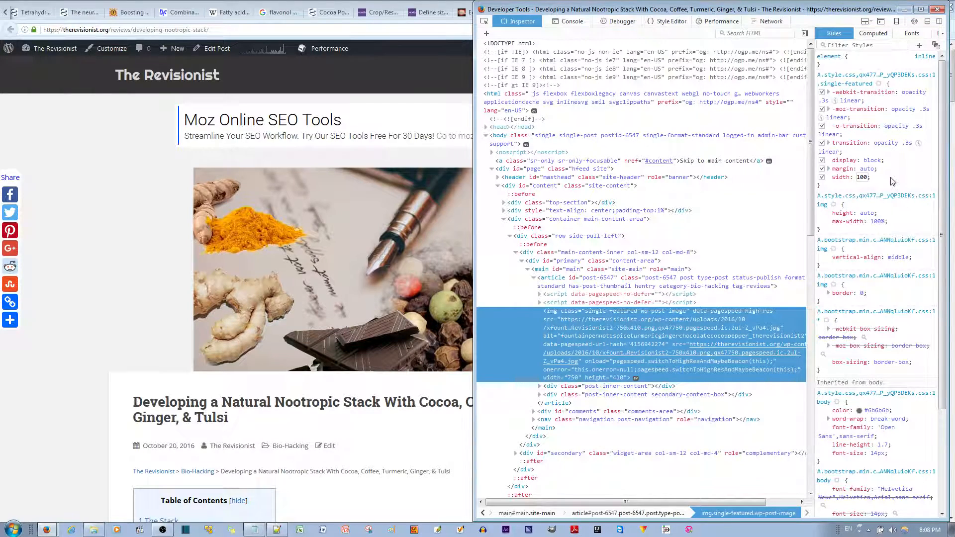
pyautogui.write('%')
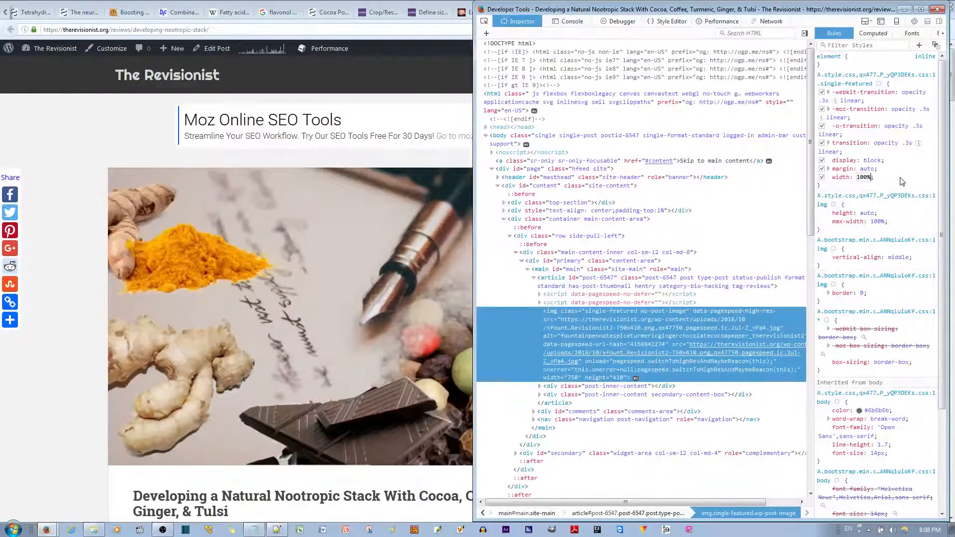
pyautogui.press('Return')
# Step: Close the developer tools to view the featured image spanning the full content column
pyautogui.moveTo(833, 13); pyautogui.dragTo(819, 49)
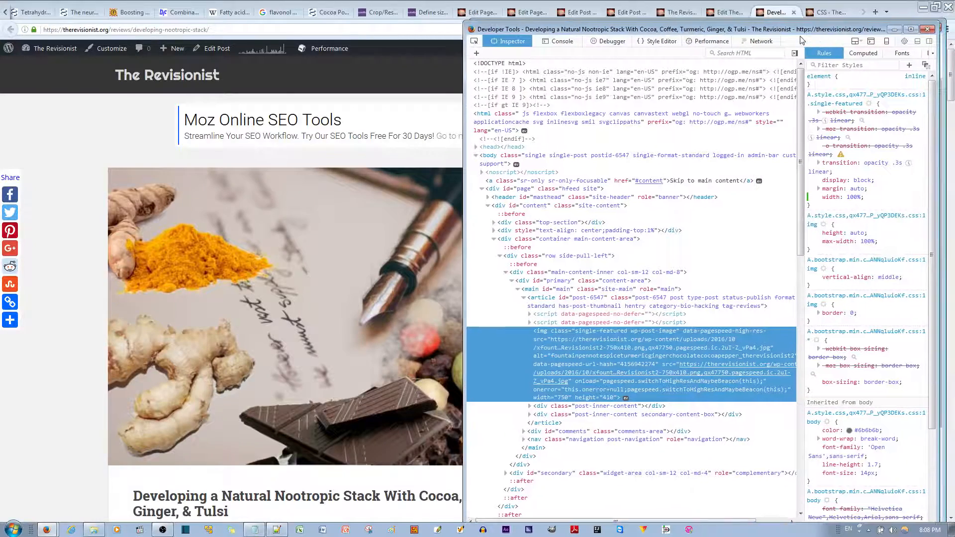
pyautogui.press('F12')
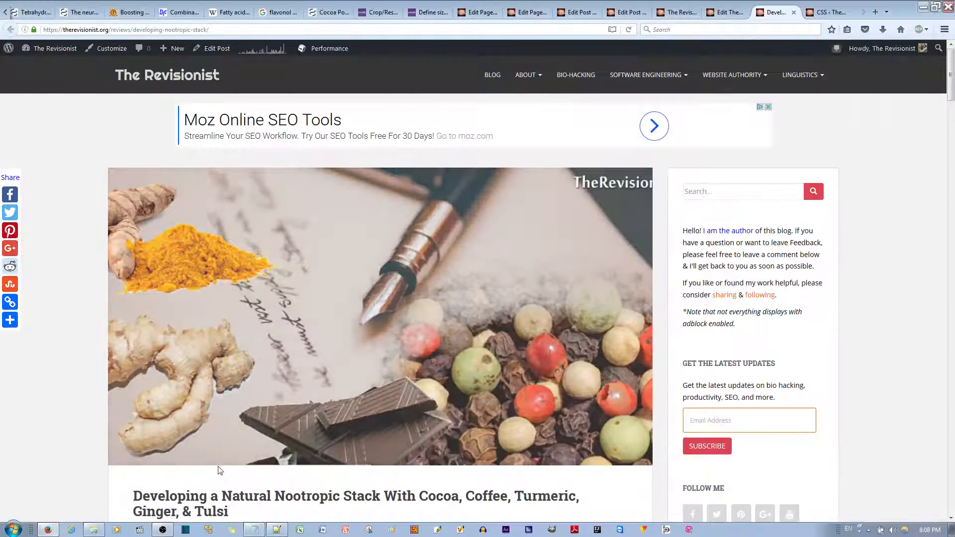
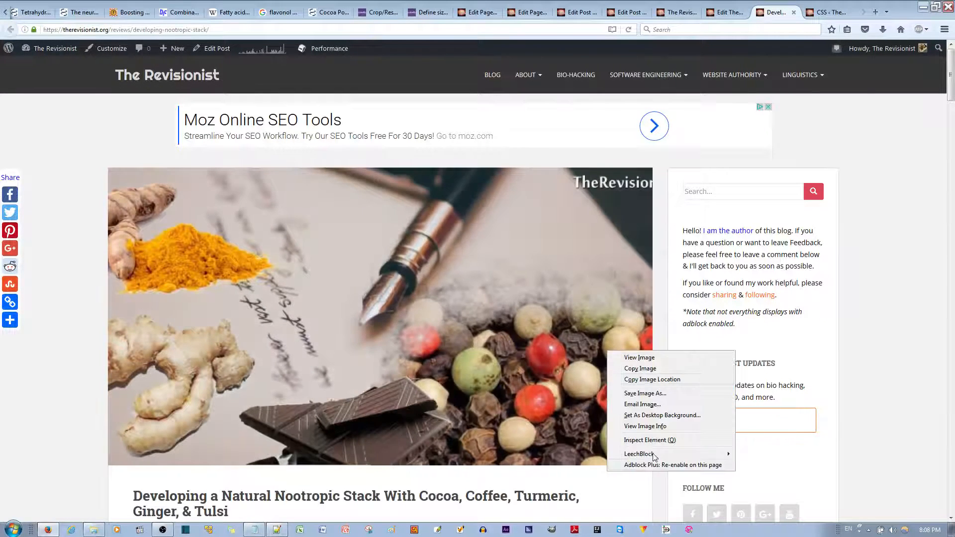
# Step: Inspect the featured image, select its .single-featured class name, and bring up the Notepad scratch file
pyautogui.click(645, 440)
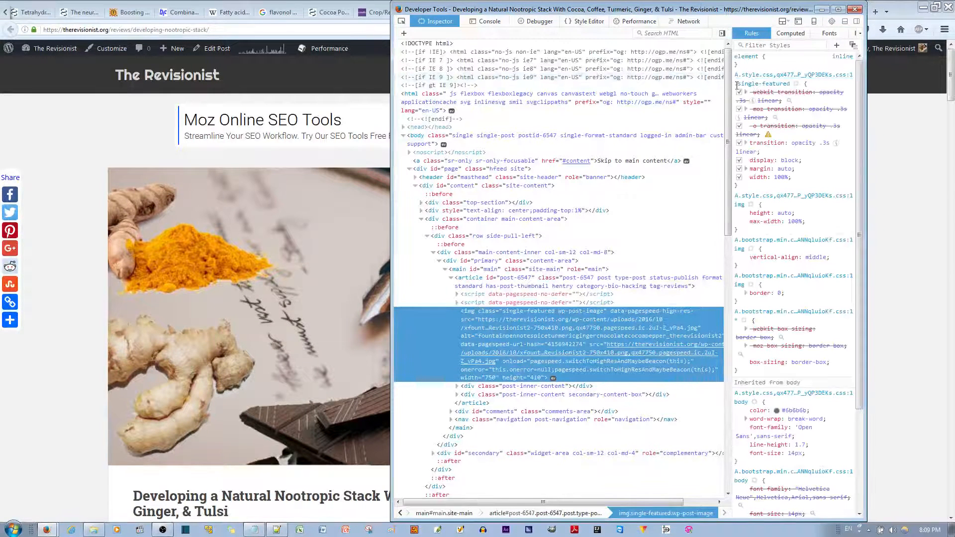
pyautogui.moveTo(736, 84); pyautogui.dragTo(788, 83)
pyautogui.hotkey('ctrl', 'c')
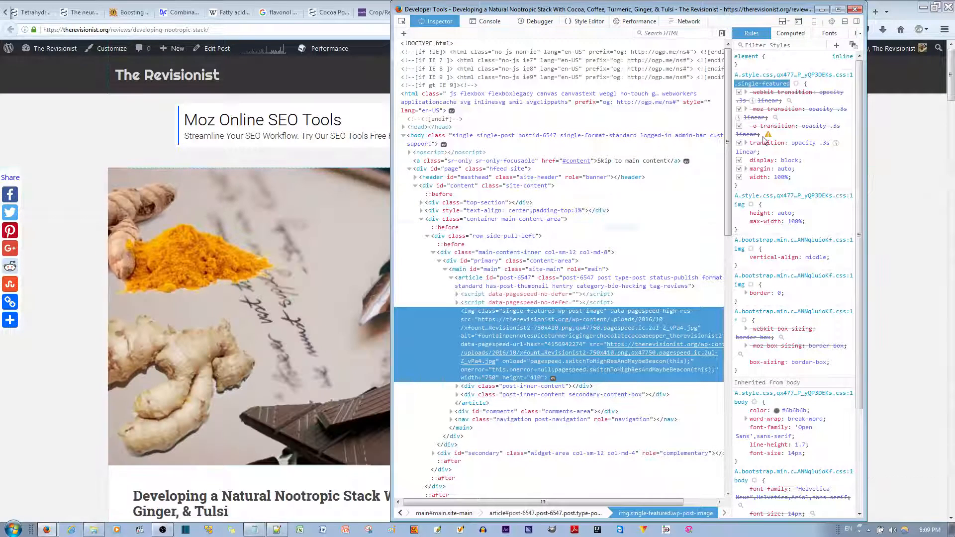
pyautogui.click(260, 530)
# Step: Paste .single-featured over the old Notepad text, move the notes aside, and switch to the CSS Stylesheet Editor
pyautogui.moveTo(590, 167); pyautogui.dragTo(473, 158)
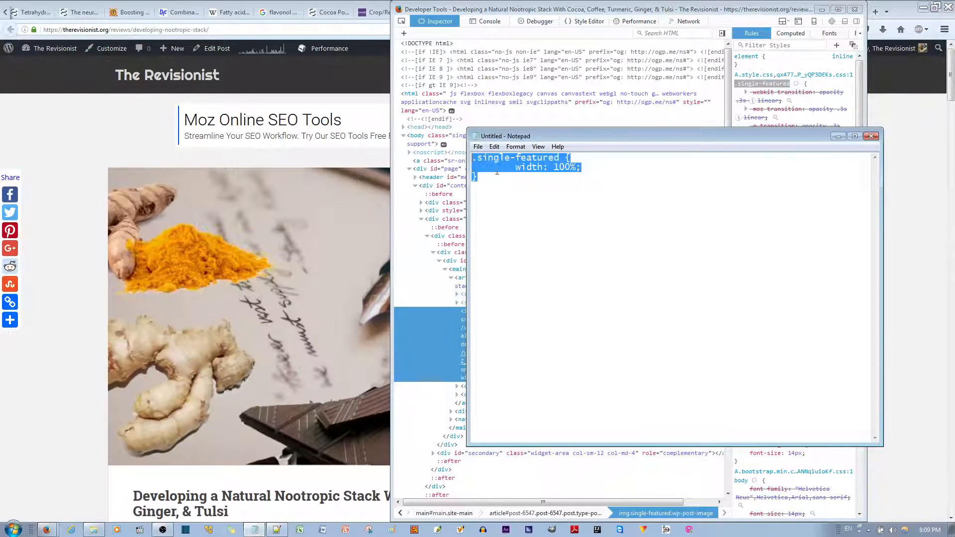
pyautogui.hotkey('ctrl', 'v')
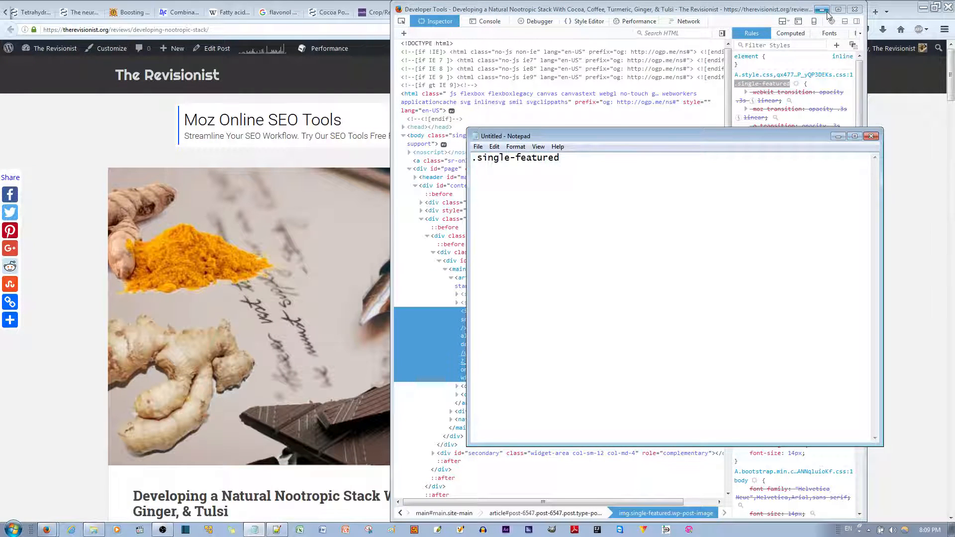
pyautogui.click(837, 9)
pyautogui.moveTo(778, 142); pyautogui.dragTo(948, 165)
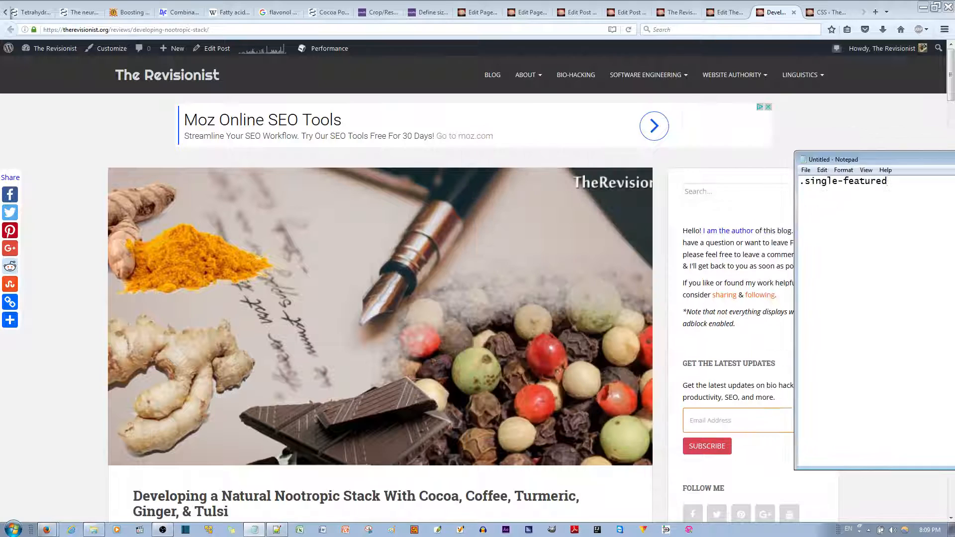
pyautogui.click(824, 12)
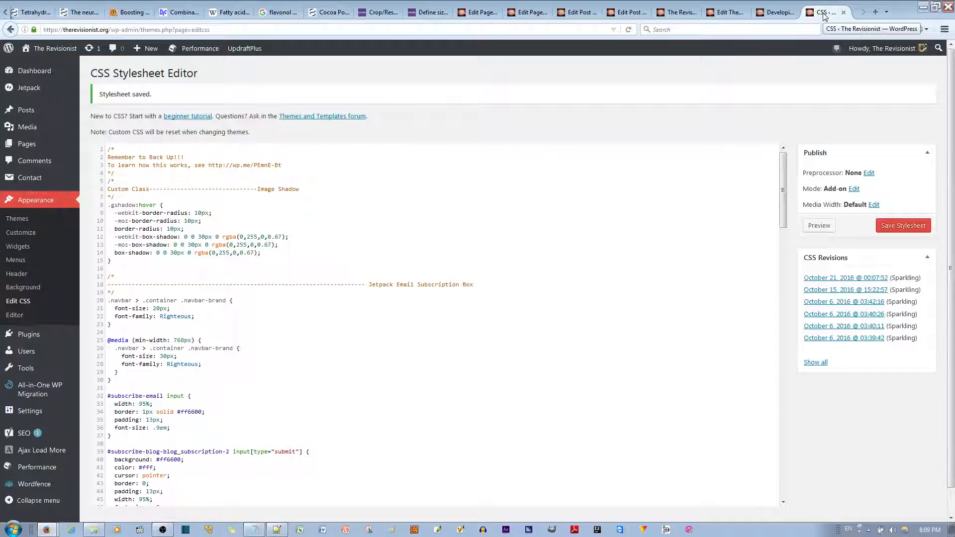
# Step: Check the class name in Notepad, then return to the stylesheet editor at the collapse-o-matic section
pyautogui.click(163, 529)
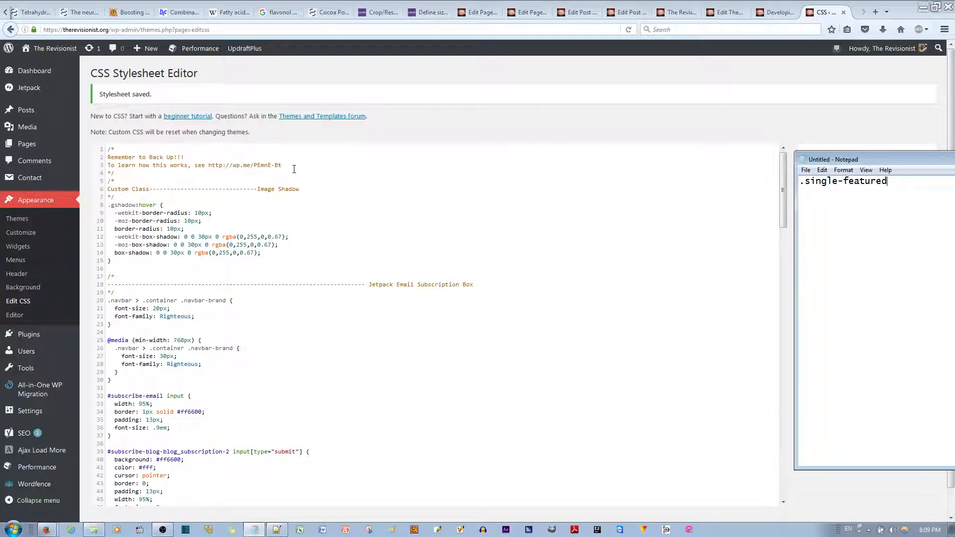
pyautogui.click(382, 261)
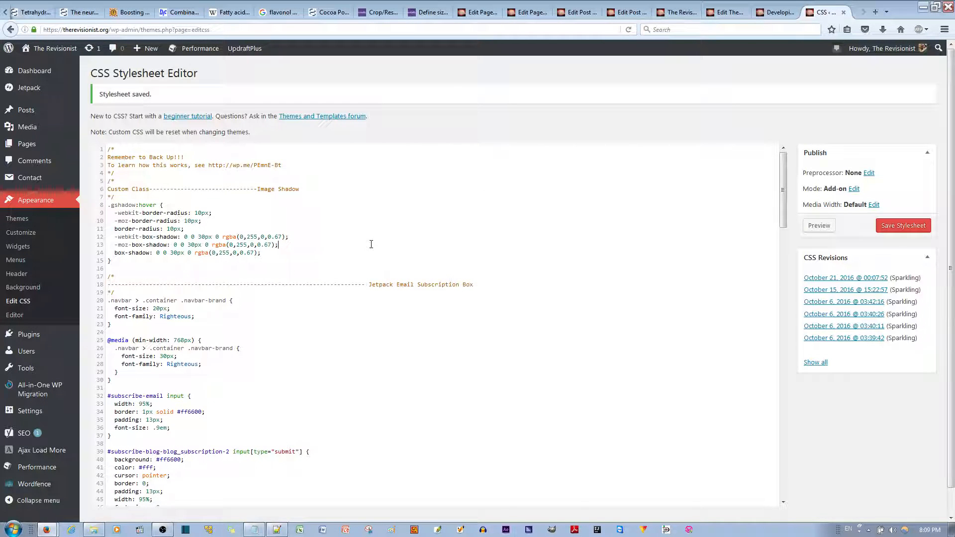
pyautogui.scroll(-5, 375, 262)
pyautogui.scroll(-6, 375, 263)
pyautogui.scroll(-5, 366, 269)
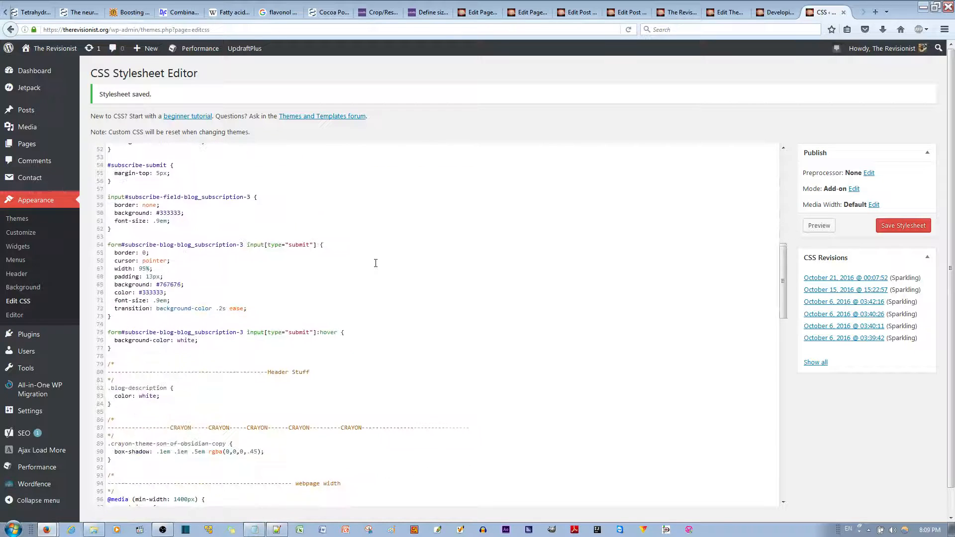
pyautogui.scroll(-5, 359, 276)
pyautogui.scroll(-5, 353, 284)
pyautogui.scroll(-5, 353, 283)
pyautogui.scroll(-5, 328, 299)
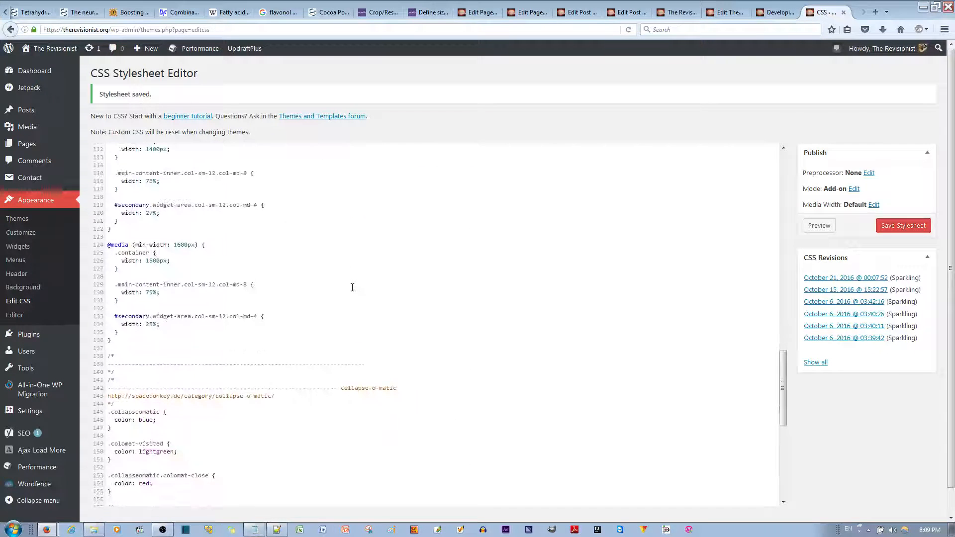
pyautogui.scroll(-4, 276, 327)
# Step: Insert a '.single-featured { width:100% }' rule after the empty comment block and indent its declaration
pyautogui.click(326, 326)
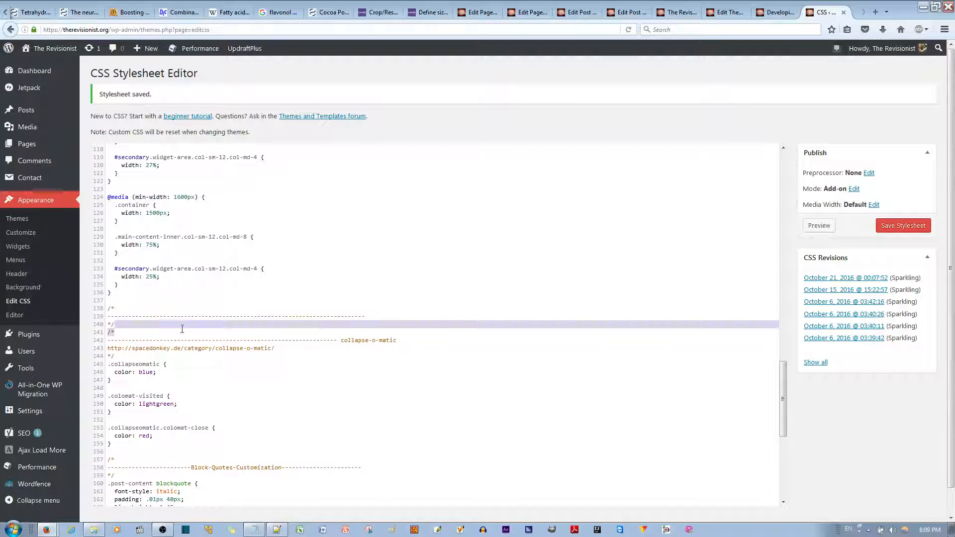
pyautogui.press('Return')
pyautogui.press('Return')
pyautogui.press('Return')
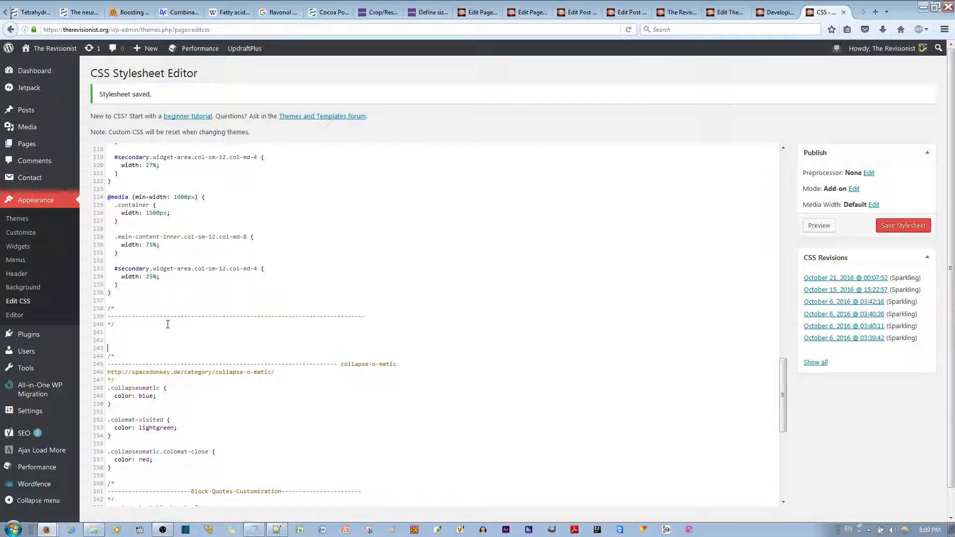
pyautogui.write('.single-featured ')
pyautogui.write('{')
pyautogui.press('Return')
pyautogui.press('Return')
pyautogui.write('}')
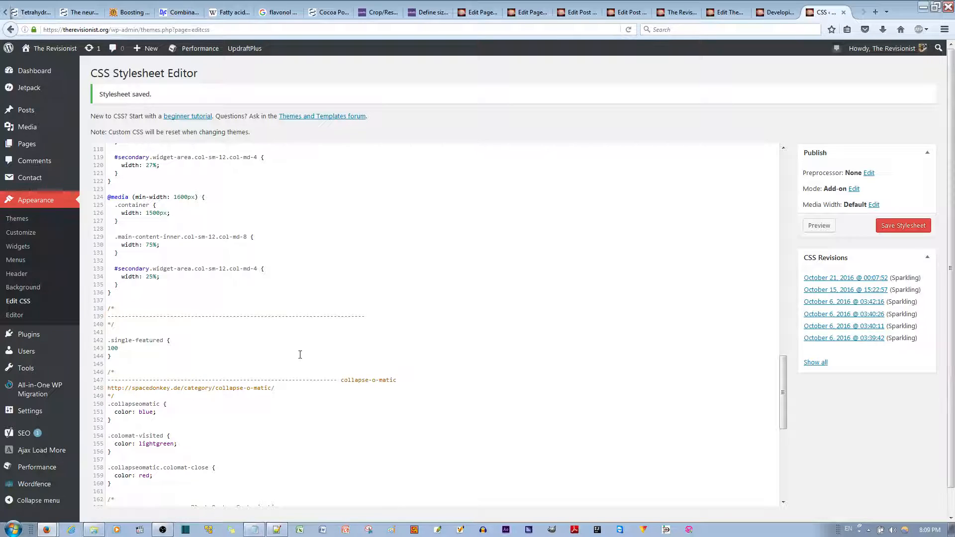
pyautogui.write('%')
pyautogui.write('width:')
pyautogui.click(108, 348)
# Step: Save the stylesheet and reload the 'Developing a Natural Nootropic Stack' post to show its full-width featured image
pyautogui.click(901, 227)
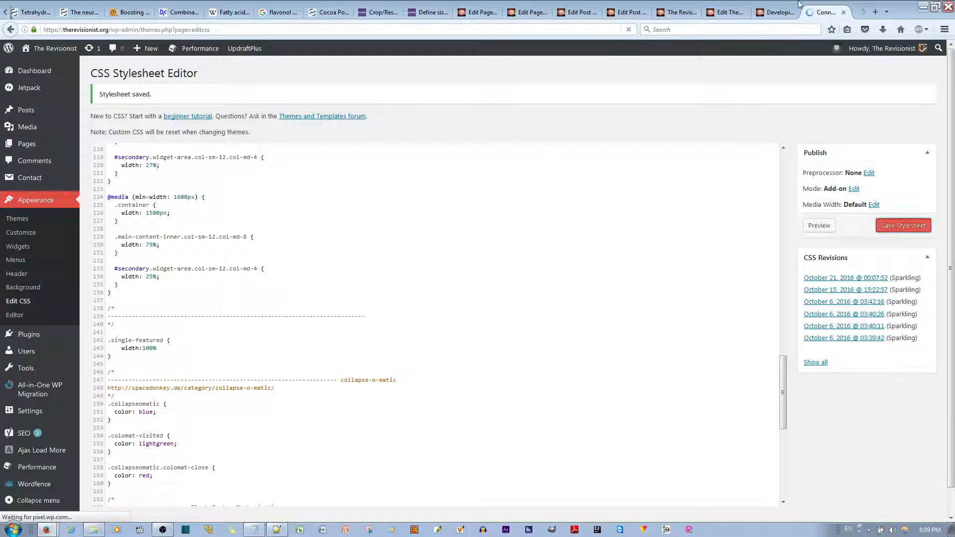
pyautogui.click(775, 12)
pyautogui.click(629, 30)
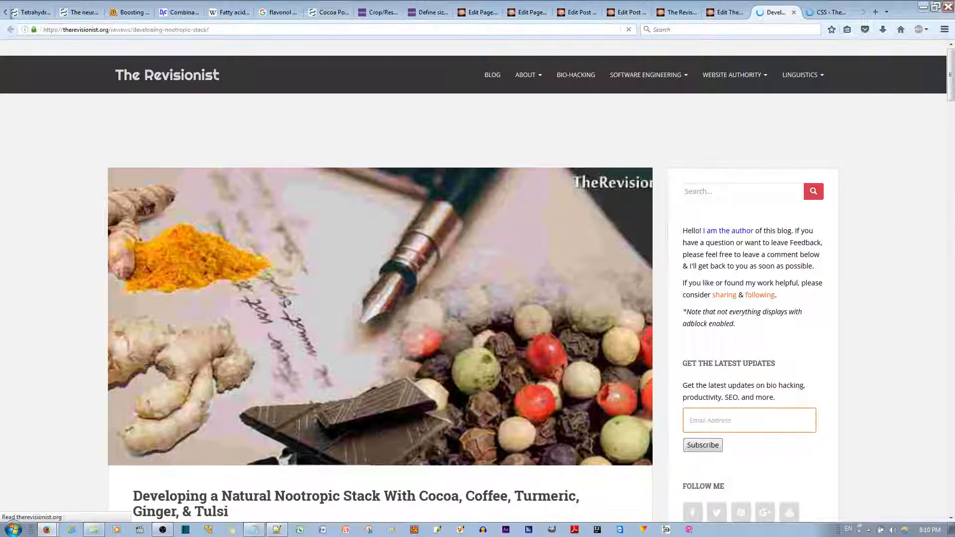
pyautogui.hotkey('alt', 'Tab')
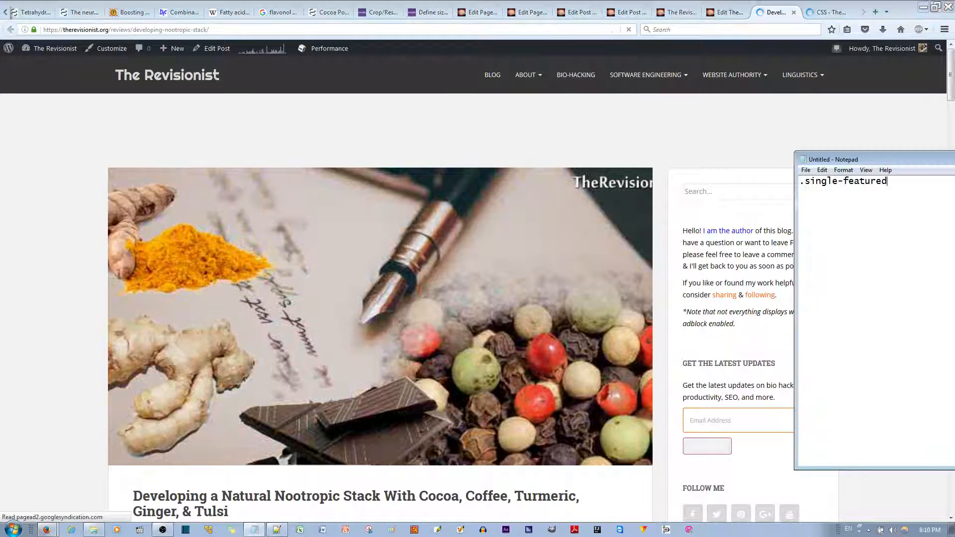
pyautogui.hotkey('alt', 'Tab')
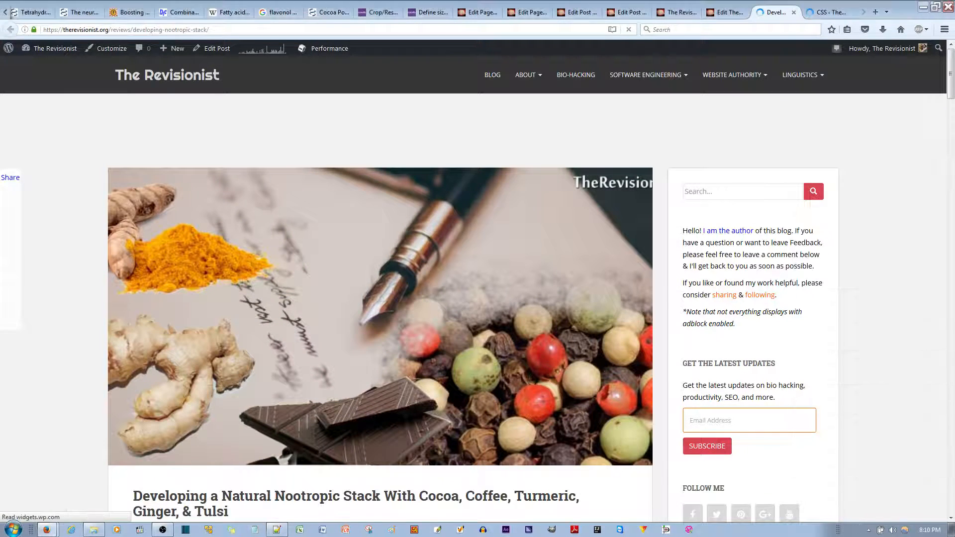